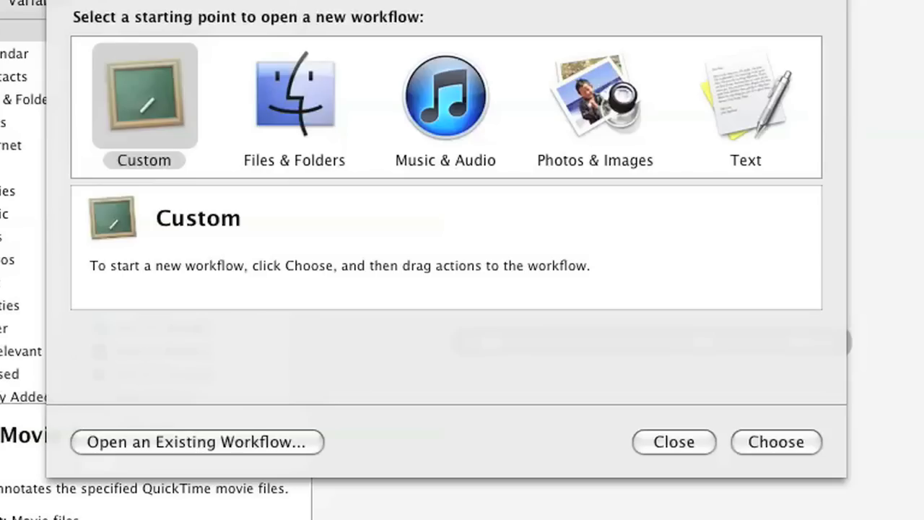
Start a new workflow from the Files & Folders template.
left_click(300, 108)
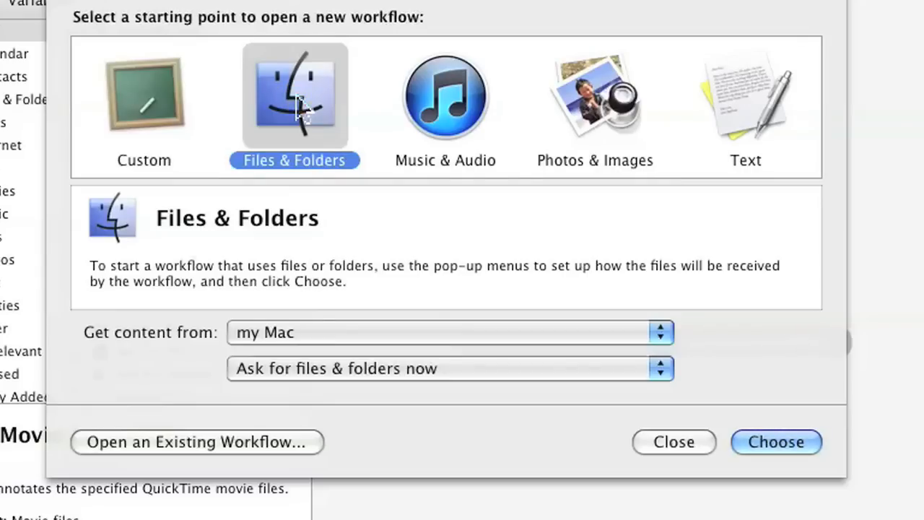
left_click(776, 441)
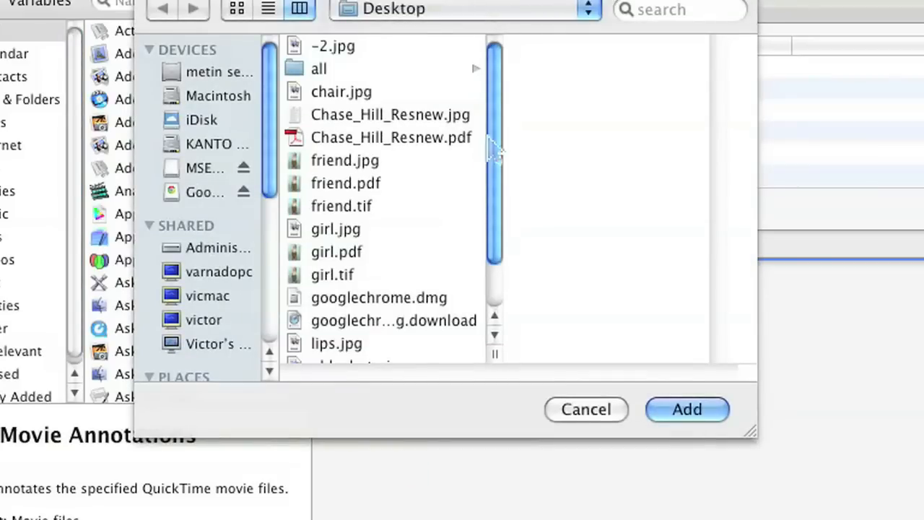
left_click_drag(496, 137, 499, 197)
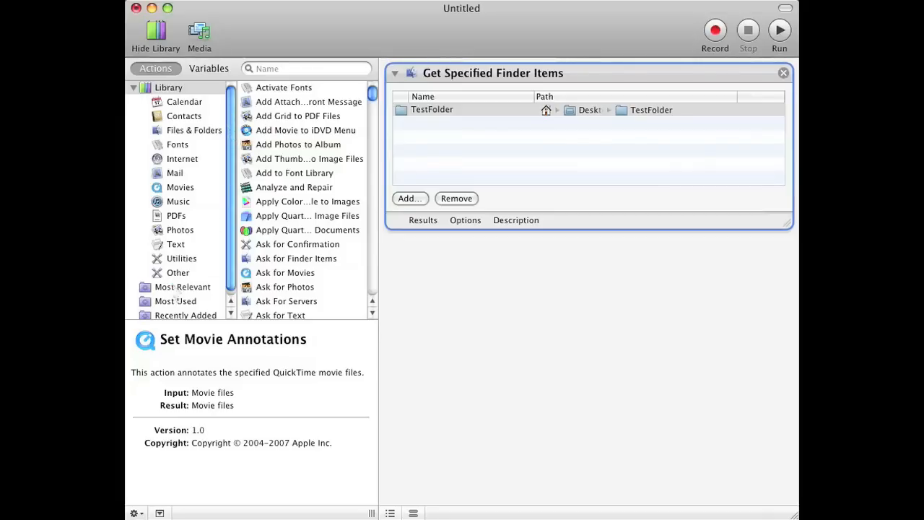
Add a Burn a Disc action (disc name My Disc) after Get Specified Finder Items.
left_click(181, 286)
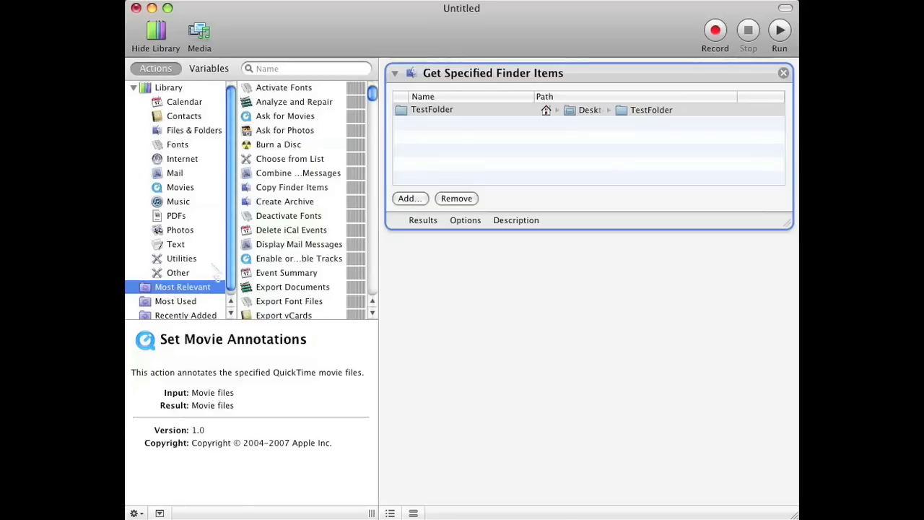
left_click(278, 144)
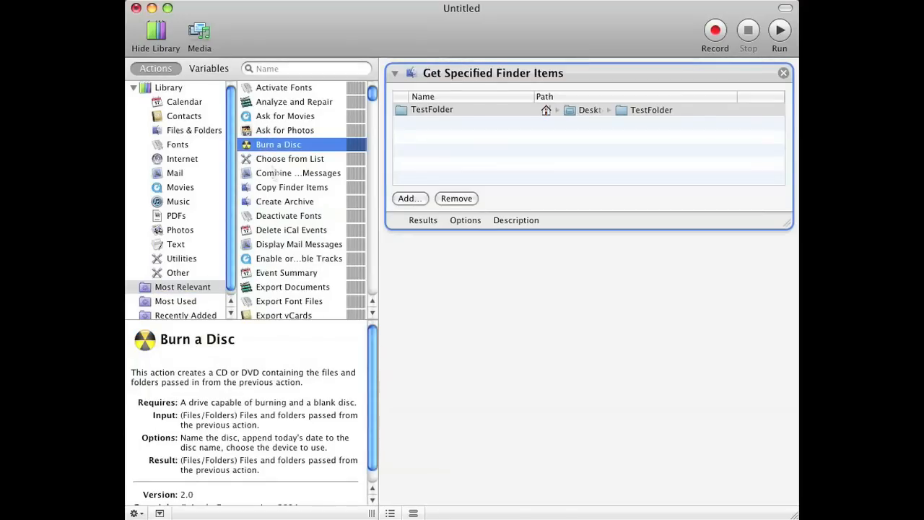
double_click(278, 145)
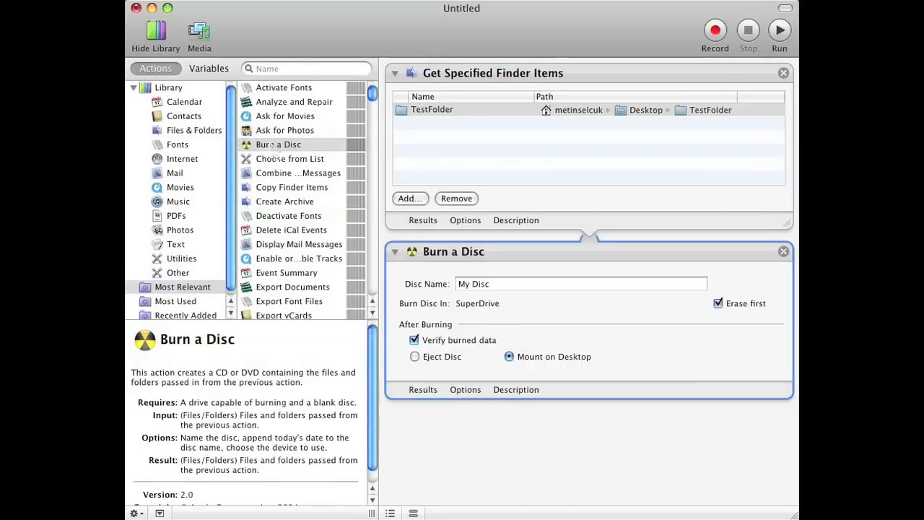